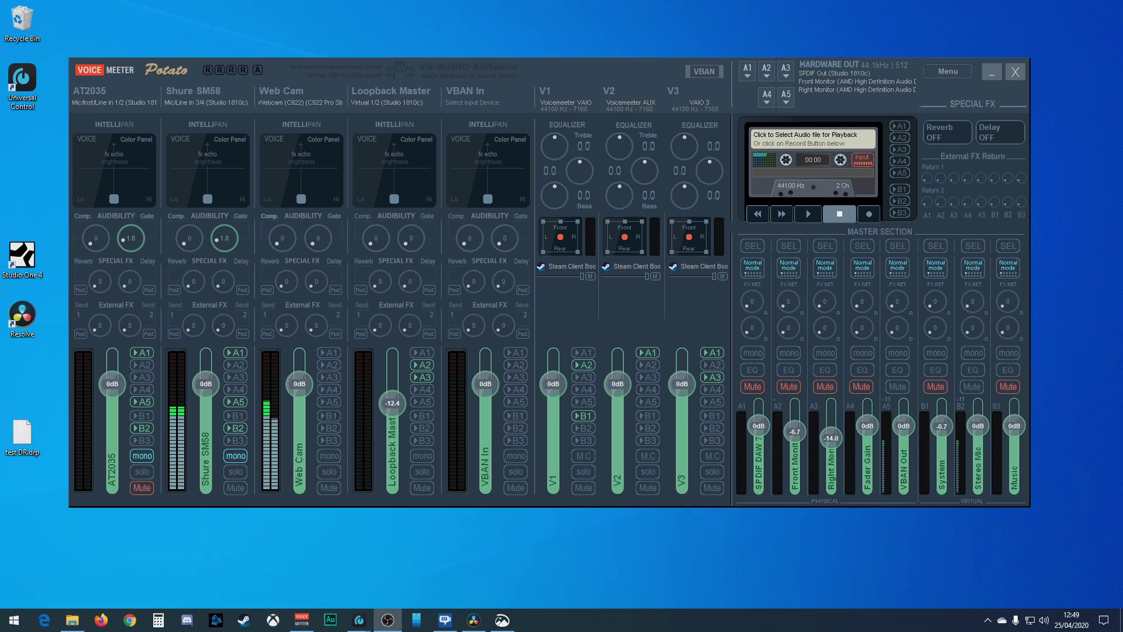
Annotate the mixer screenshot in red ink with a divider line, 'In' left and 'out' right.
click(502, 622)
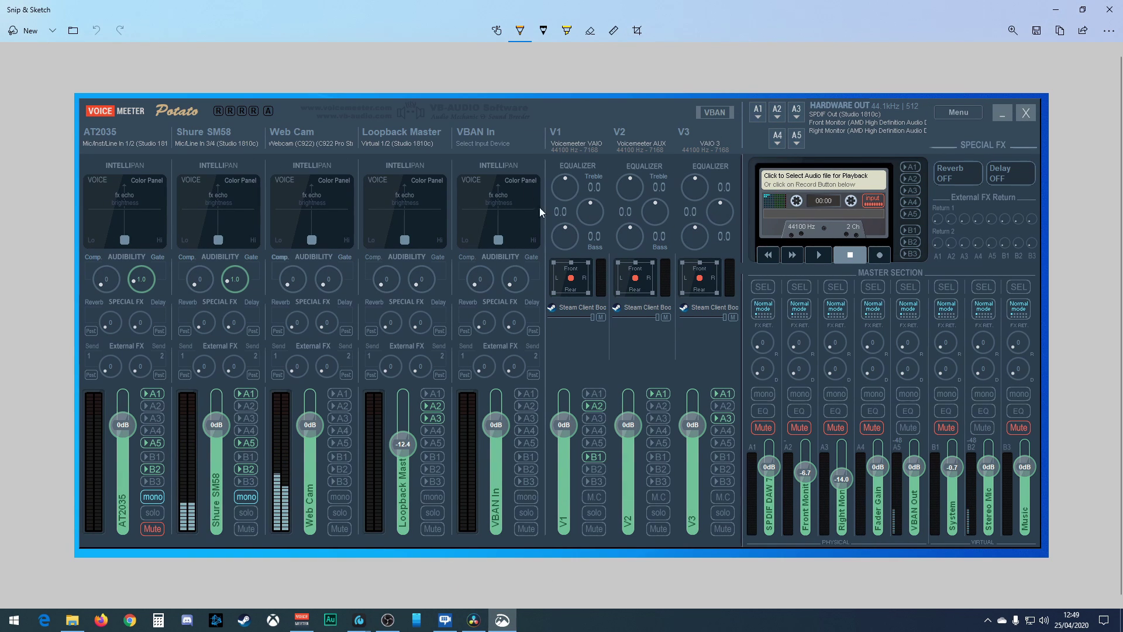
click(519, 31)
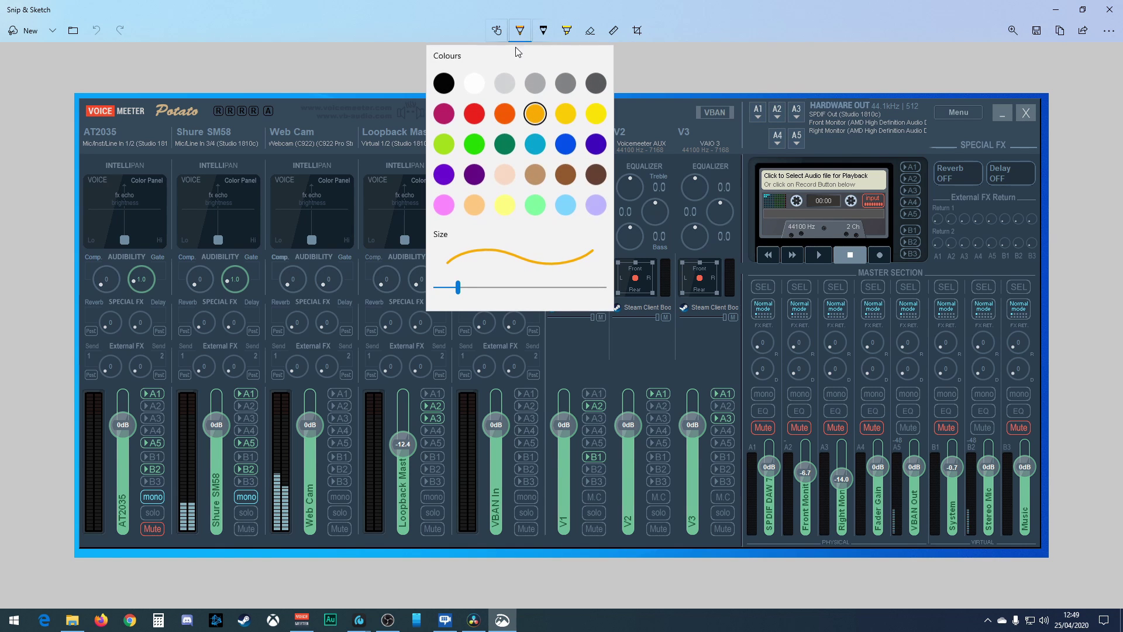
click(475, 113)
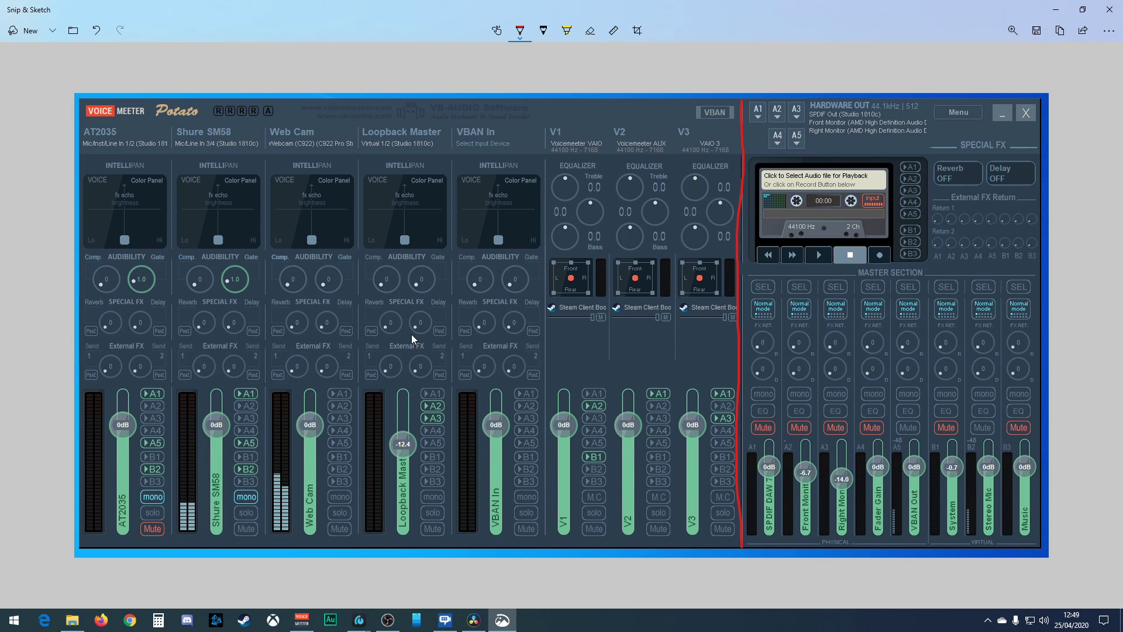
mouse_move(35, 53)
mouse_down()
mouse_move(37, 73)
mouse_move(59, 74)
mouse_up()
mouse_move(1033, 67)
mouse_down()
mouse_move(1014, 72)
mouse_move(1032, 69)
mouse_up()
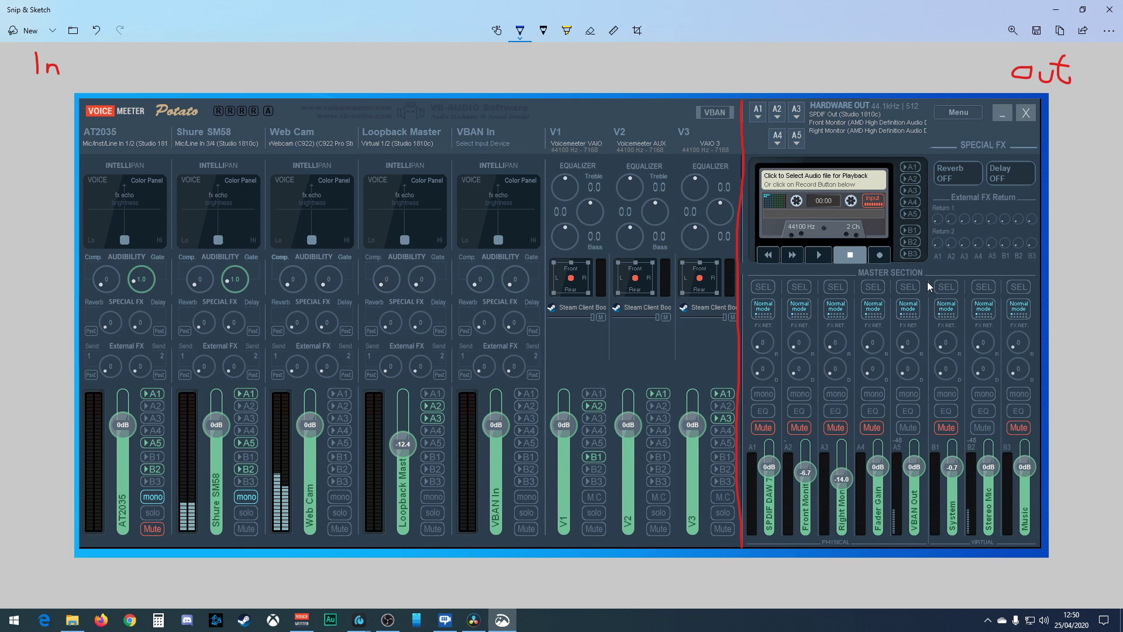
Draw blue lines between VBAN In and V1 and between VBAN Out and System.
drag(928, 279, 931, 306)
drag(545, 115, 543, 535)
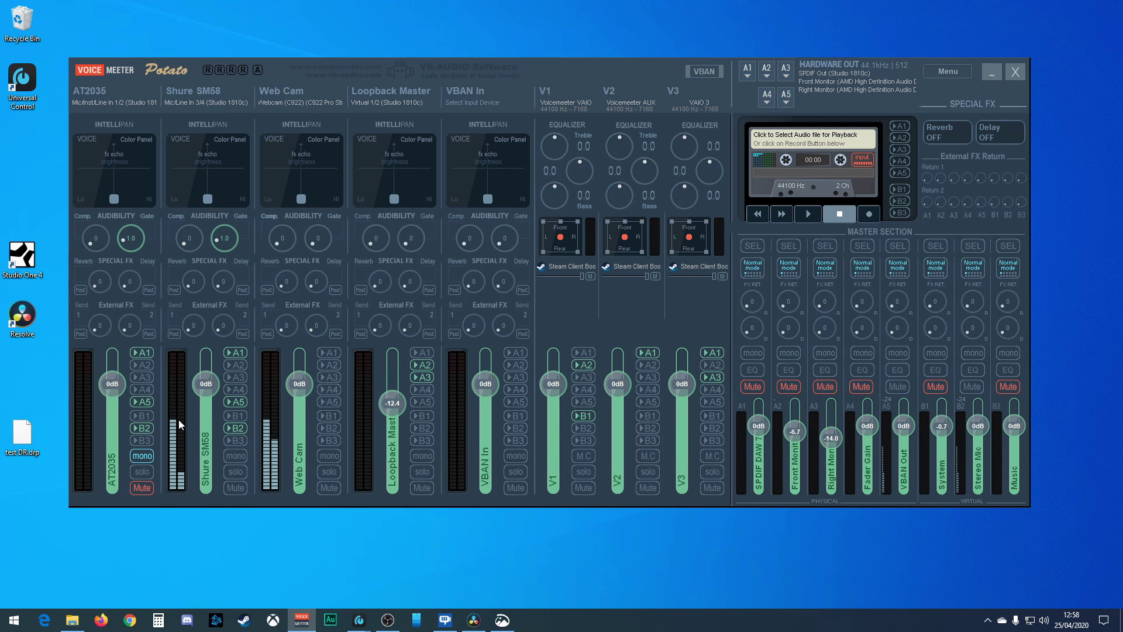
Make Shure SM58 mono with solo toggled on and back off, and mute the Web Cam strip.
click(236, 456)
click(237, 472)
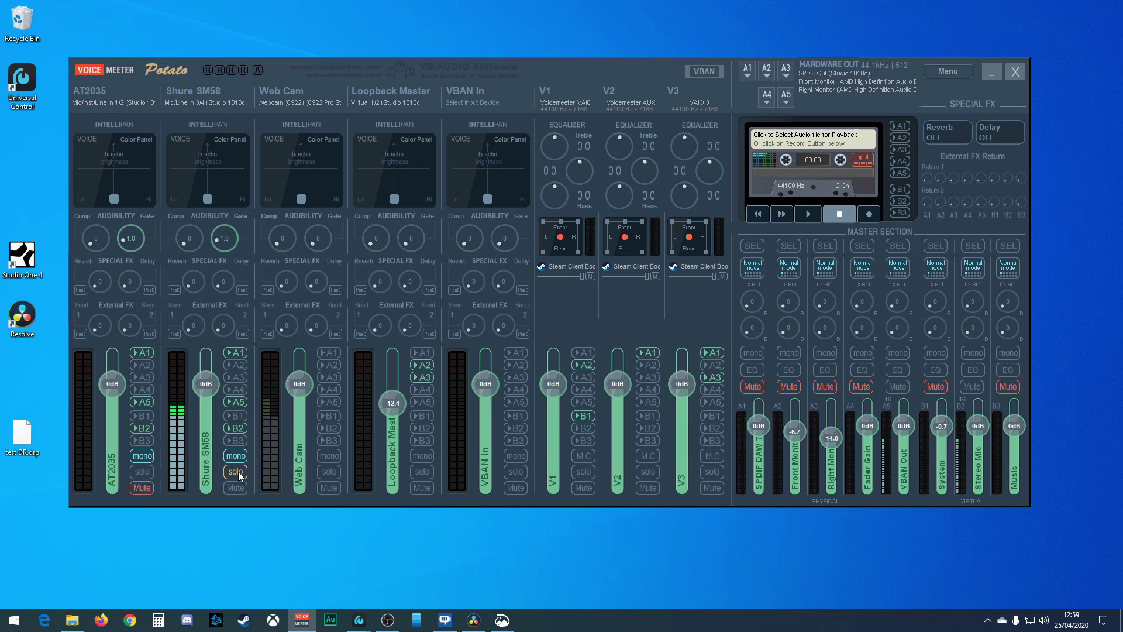
click(238, 471)
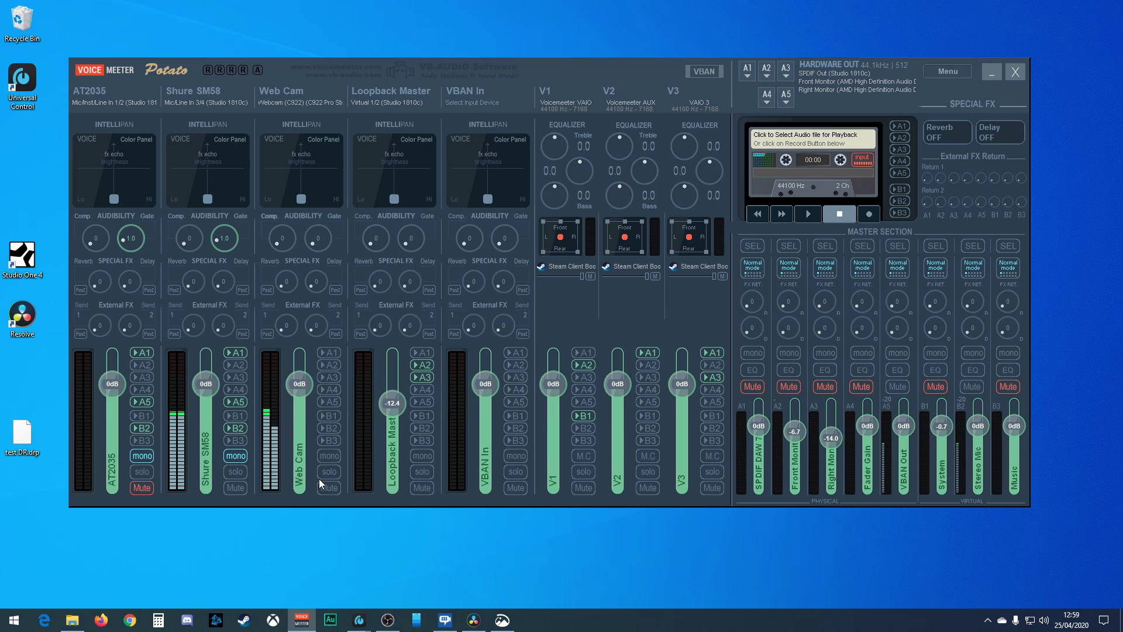
click(330, 489)
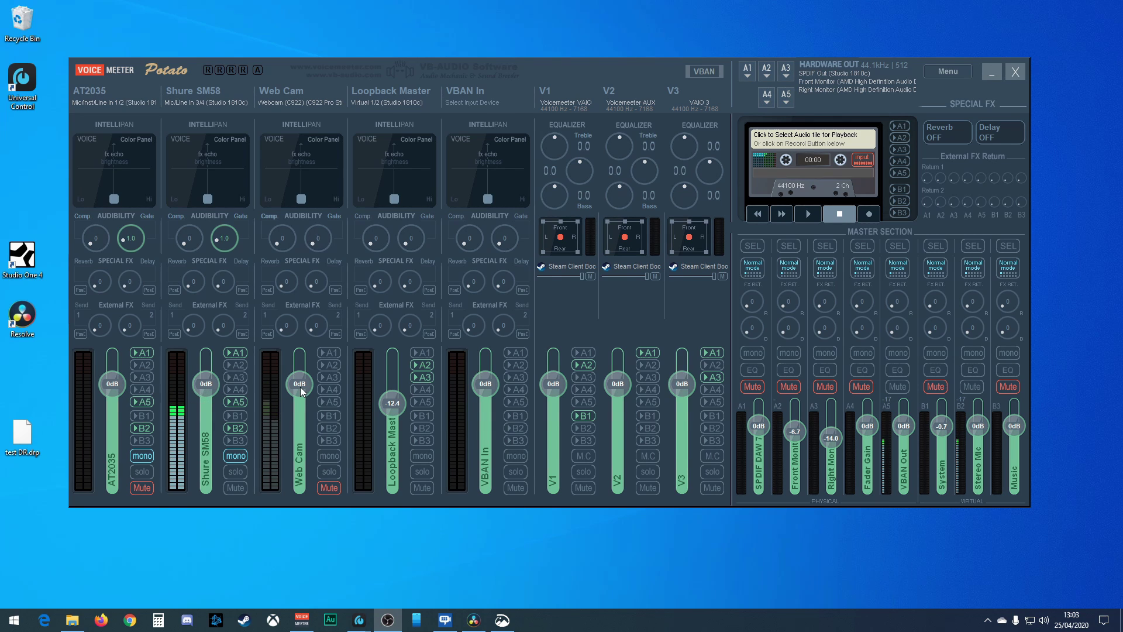
mouse_move(300, 388)
mouse_down()
mouse_move(297, 478)
mouse_move(299, 388)
mouse_up()
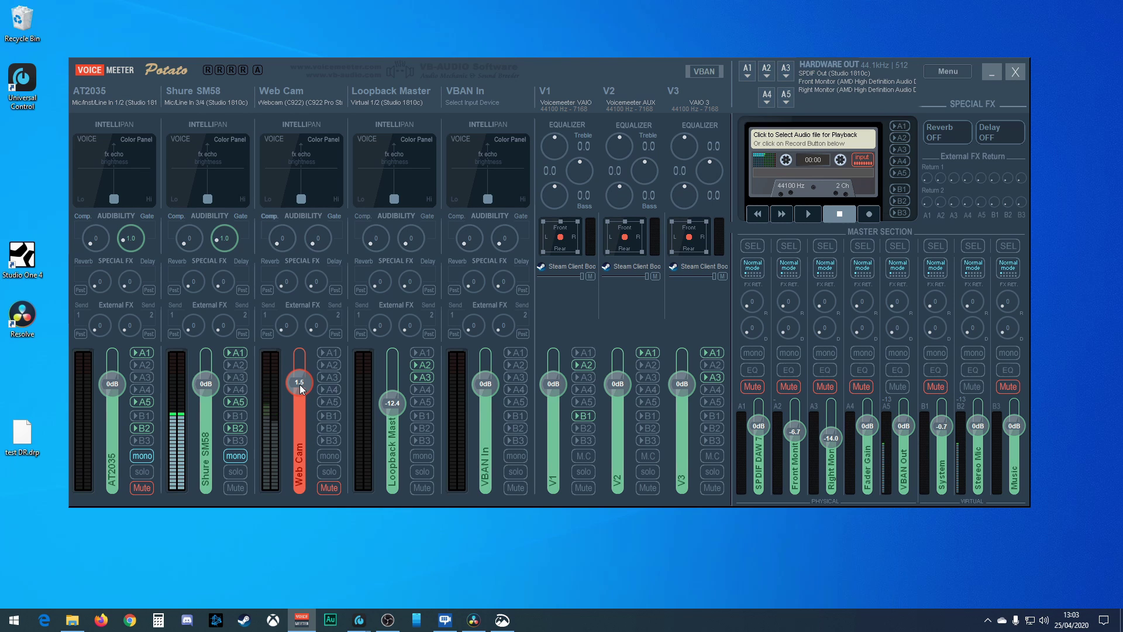
double_click(299, 388)
text(0)
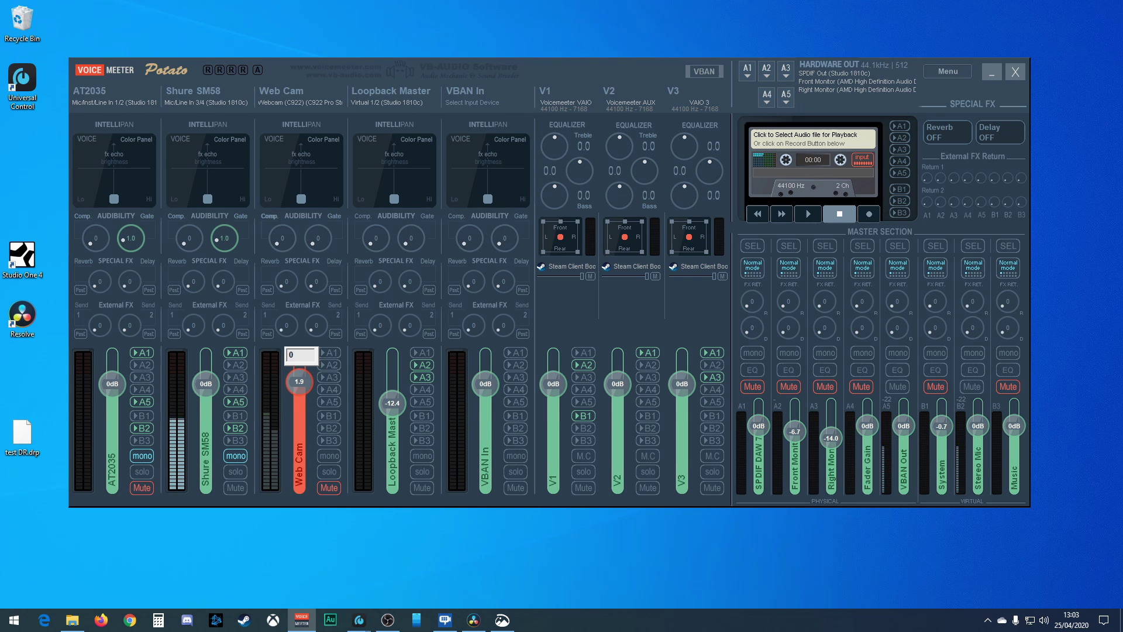
key(Return)
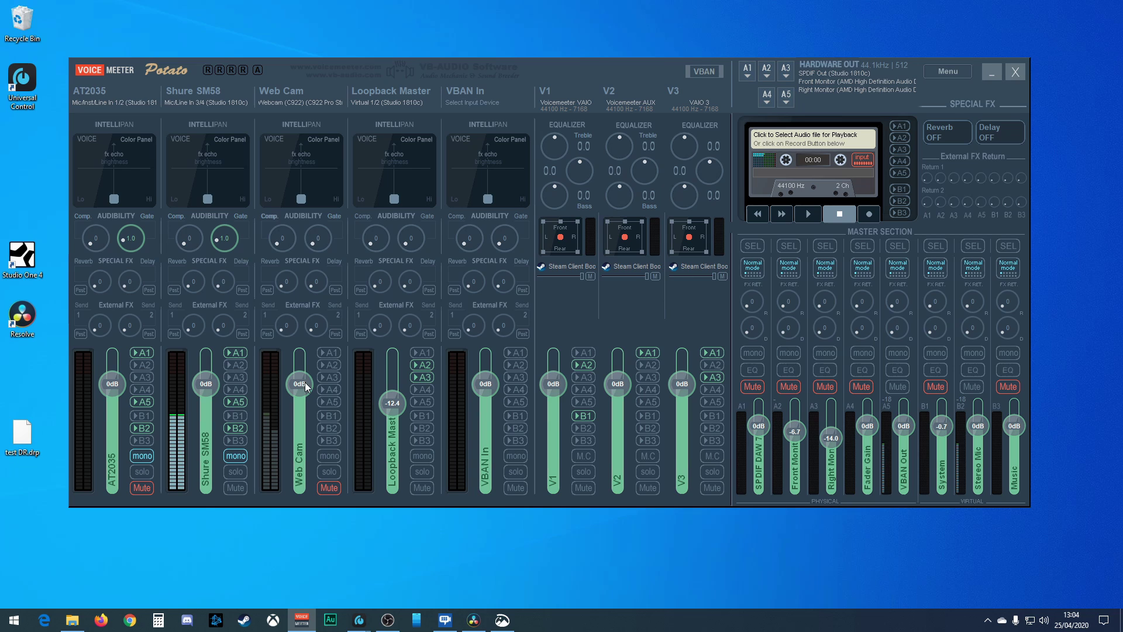
drag(299, 384, 299, 366)
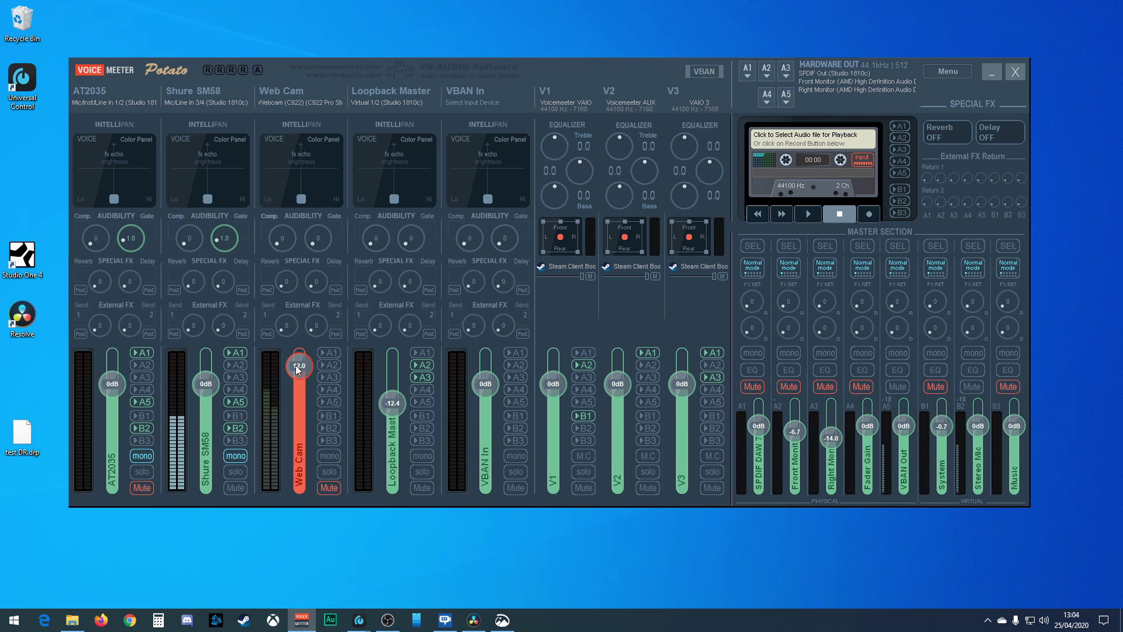
double_click(297, 365)
text(0)
key(Return)
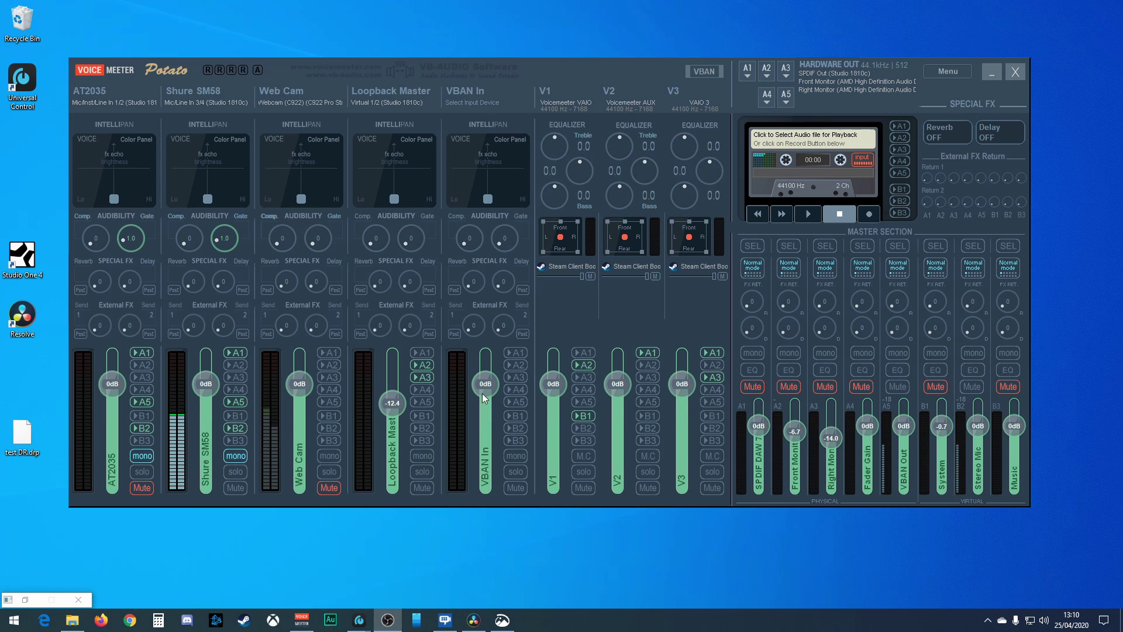
Enable EQ on bus A1 and bring up its parametric EQ editor.
click(754, 370)
right_click(756, 369)
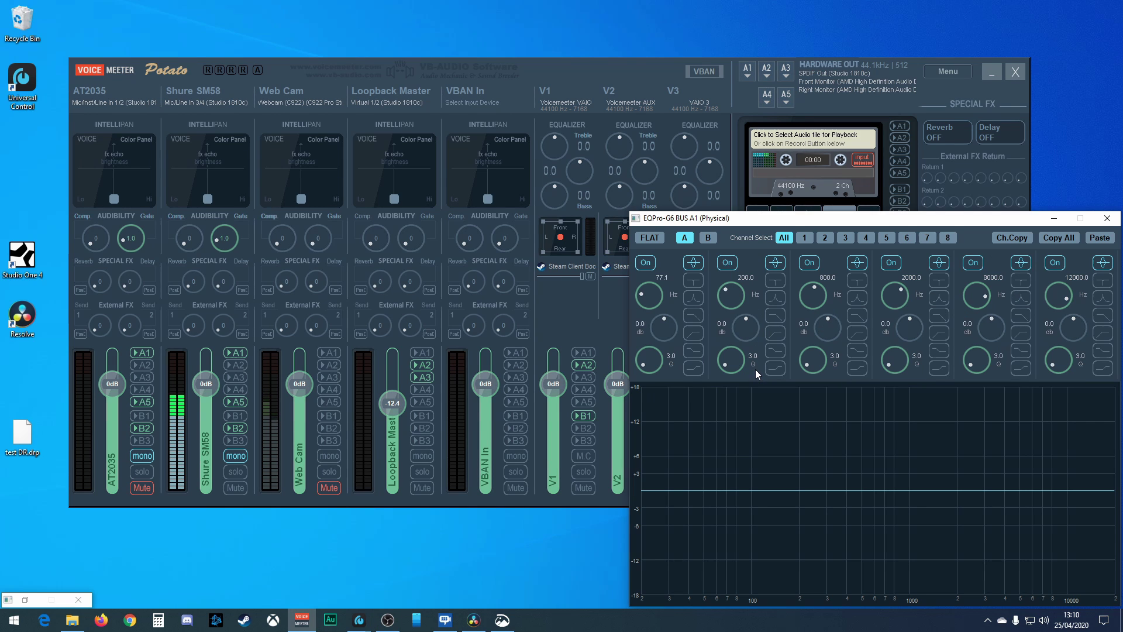
drag(820, 226, 343, 100)
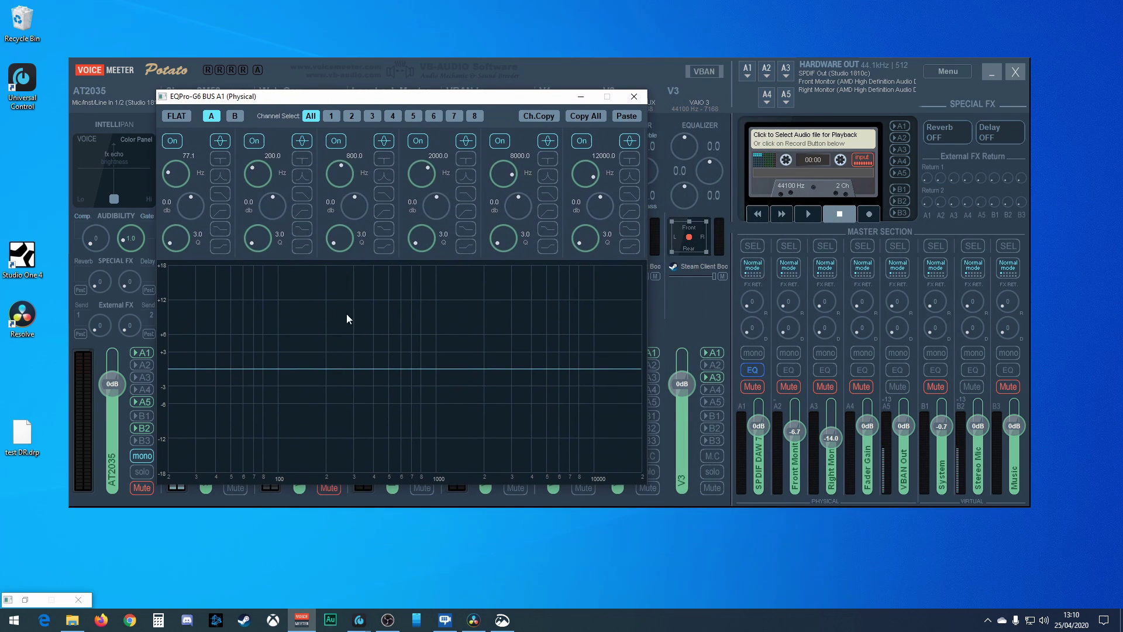
Try Band 1's filter shapes, settle on a notch at about 42 Hz, and close the editor.
click(220, 176)
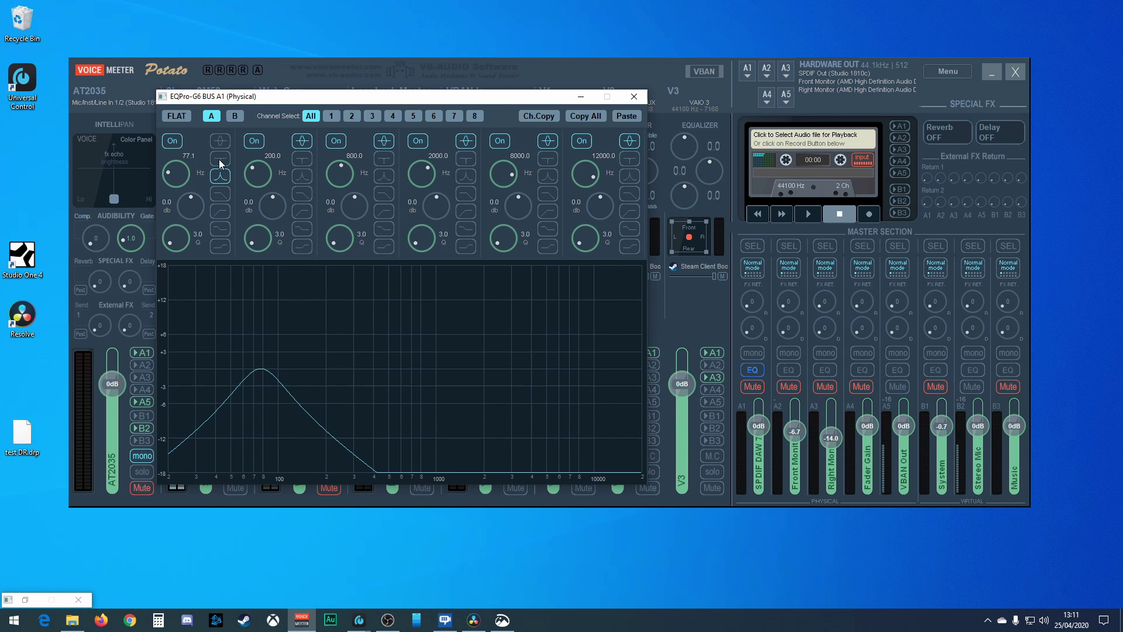
click(221, 160)
click(222, 179)
click(221, 194)
click(221, 146)
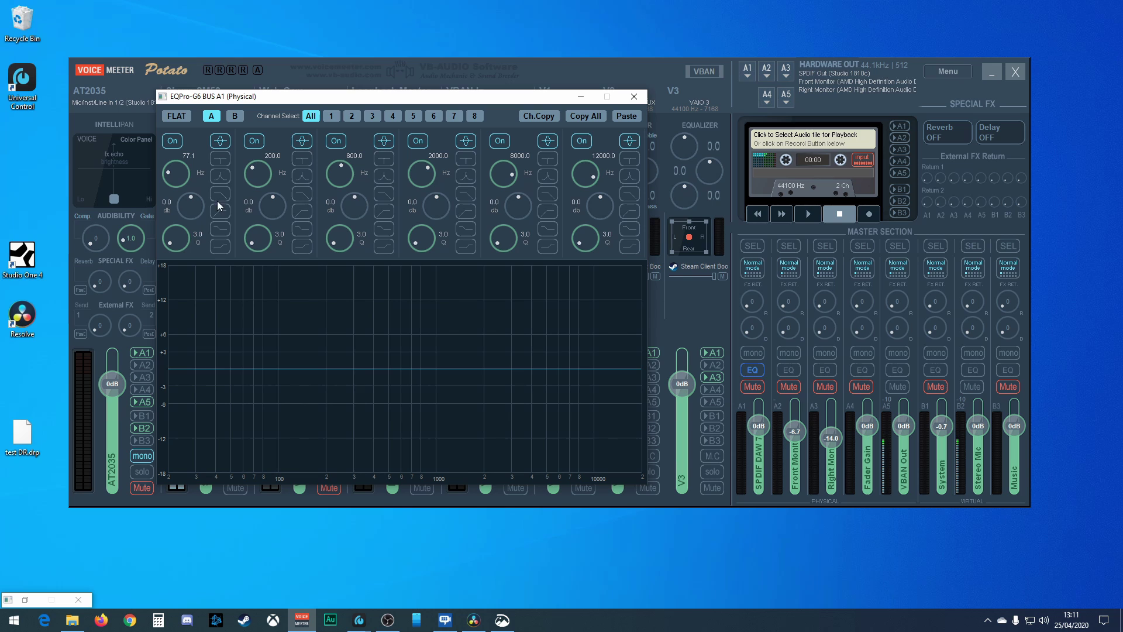
click(219, 159)
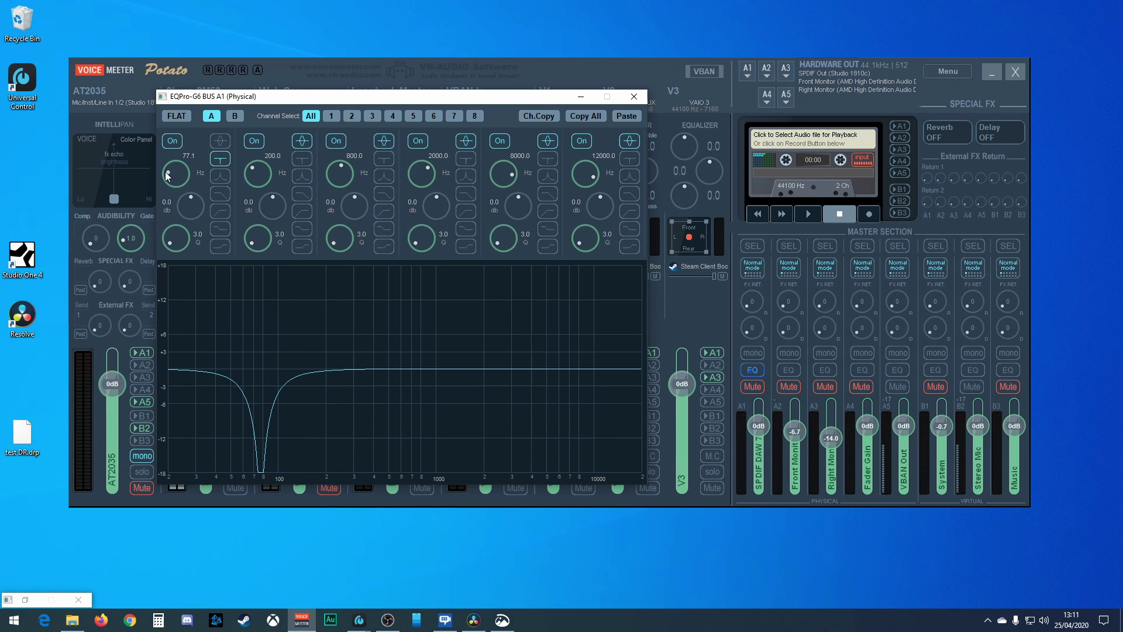
mouse_move(168, 176)
mouse_down()
mouse_move(178, 129)
mouse_move(174, 186)
mouse_up()
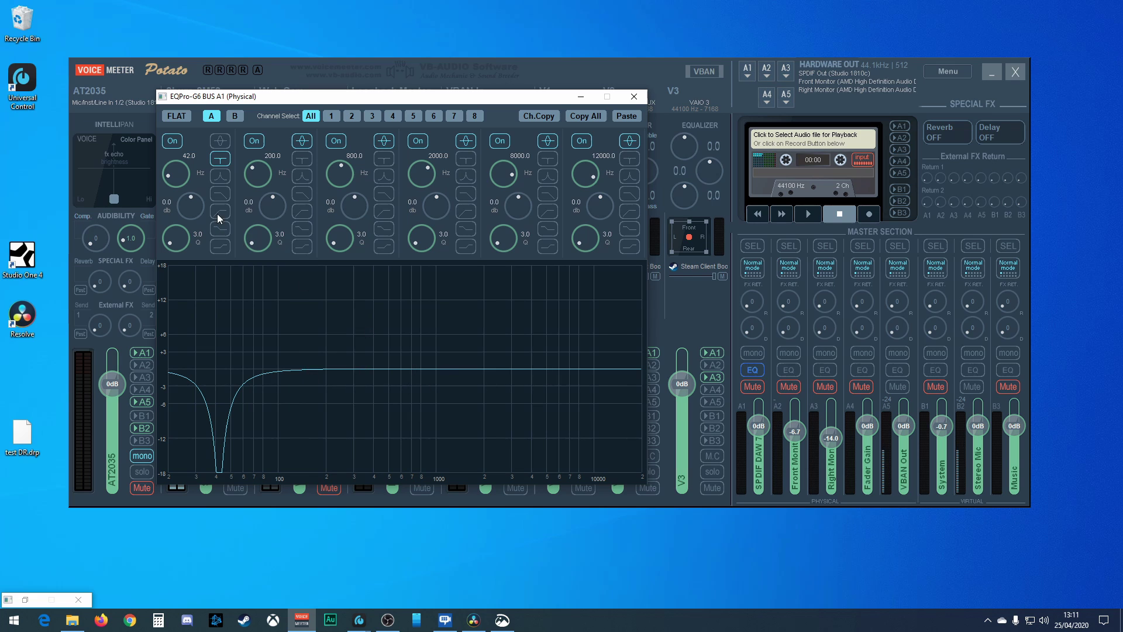
click(799, 359)
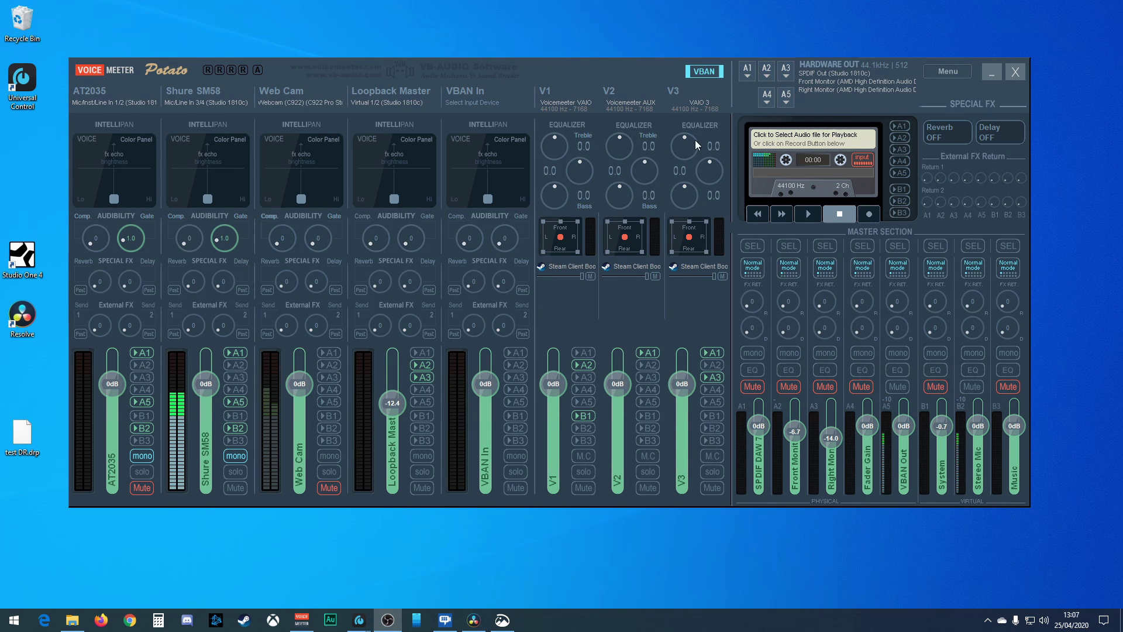
Open the VBAN network configuration, move it aside, and switch VBAN on.
click(700, 72)
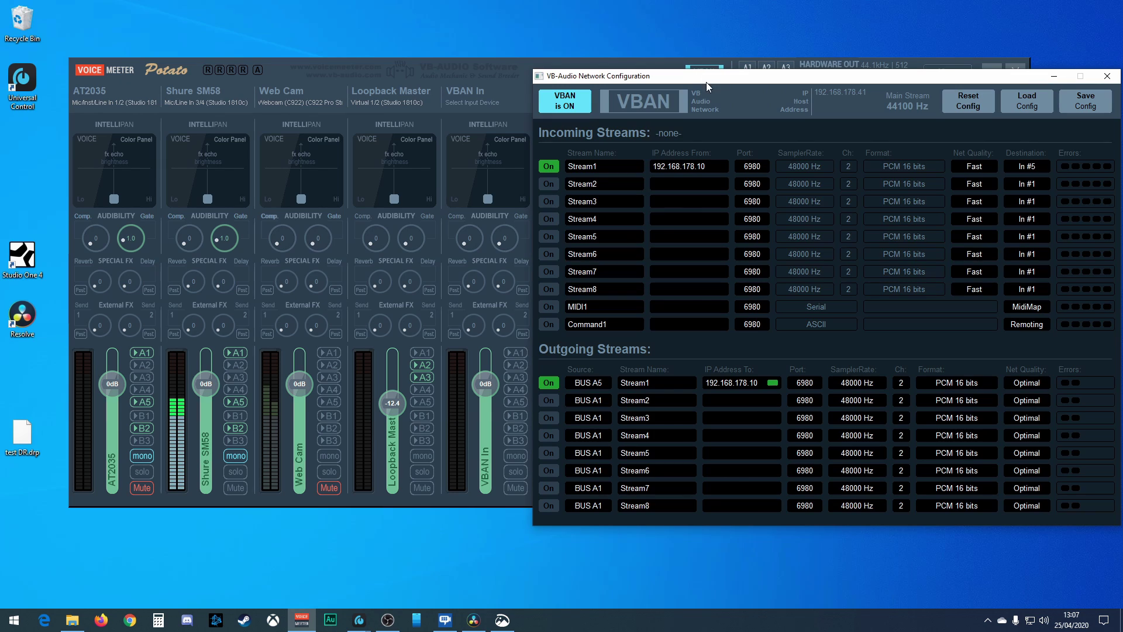
drag(707, 77, 202, 50)
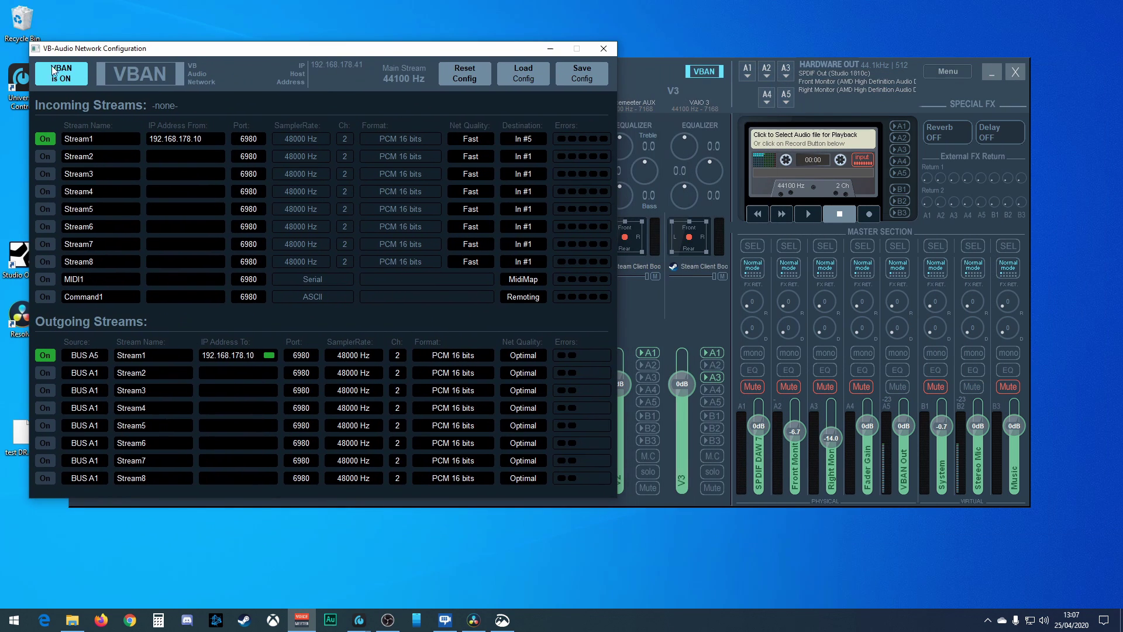
click(68, 79)
Switch VBAN off, confirm Stream1's destination stays In #5, and minimize the configuration window.
click(64, 78)
click(604, 48)
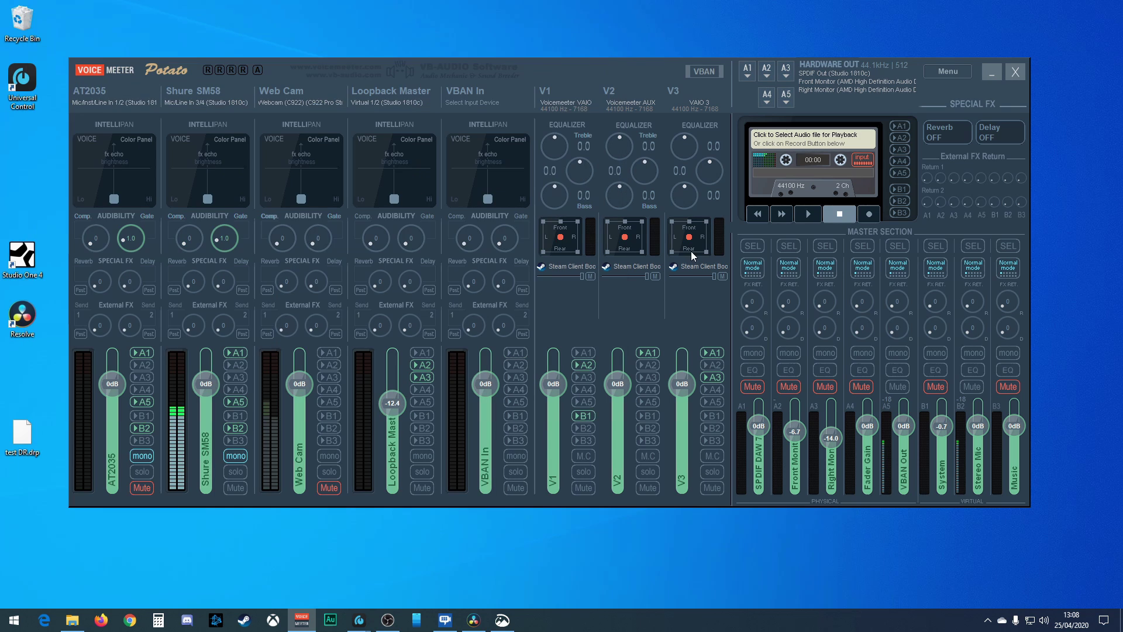
click(704, 71)
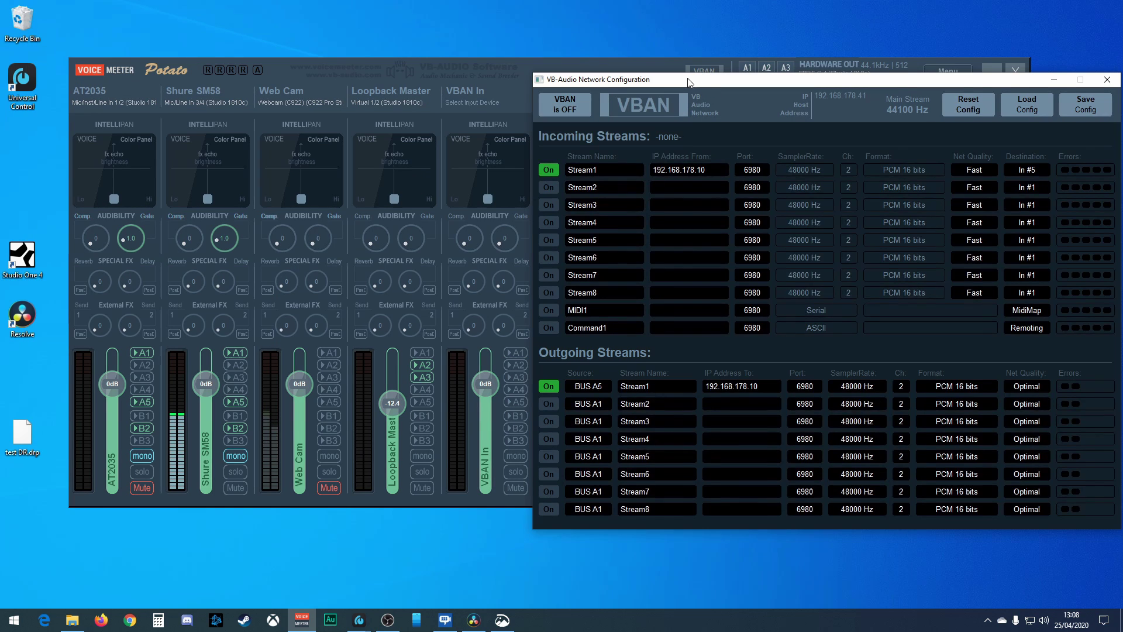
drag(673, 78, 288, 72)
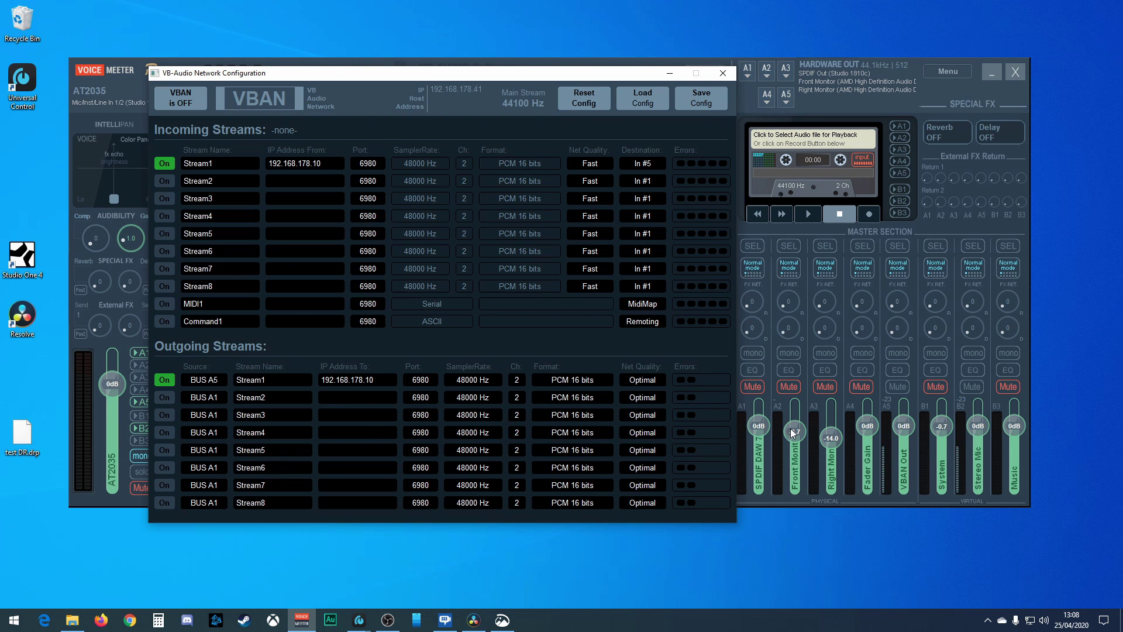
click(643, 164)
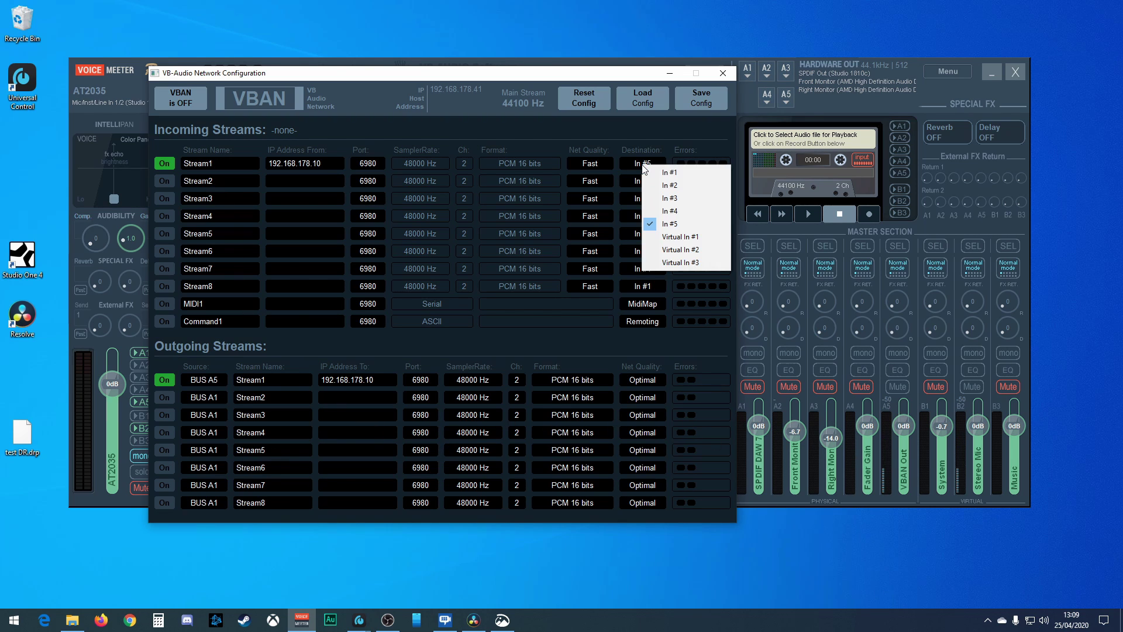
click(671, 225)
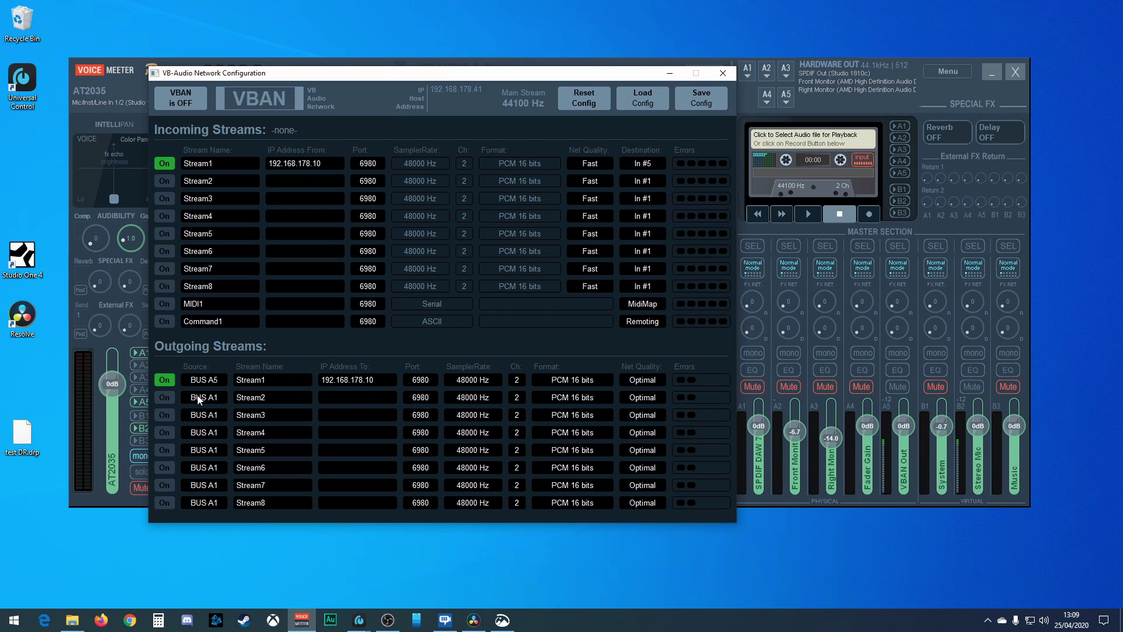
click(677, 76)
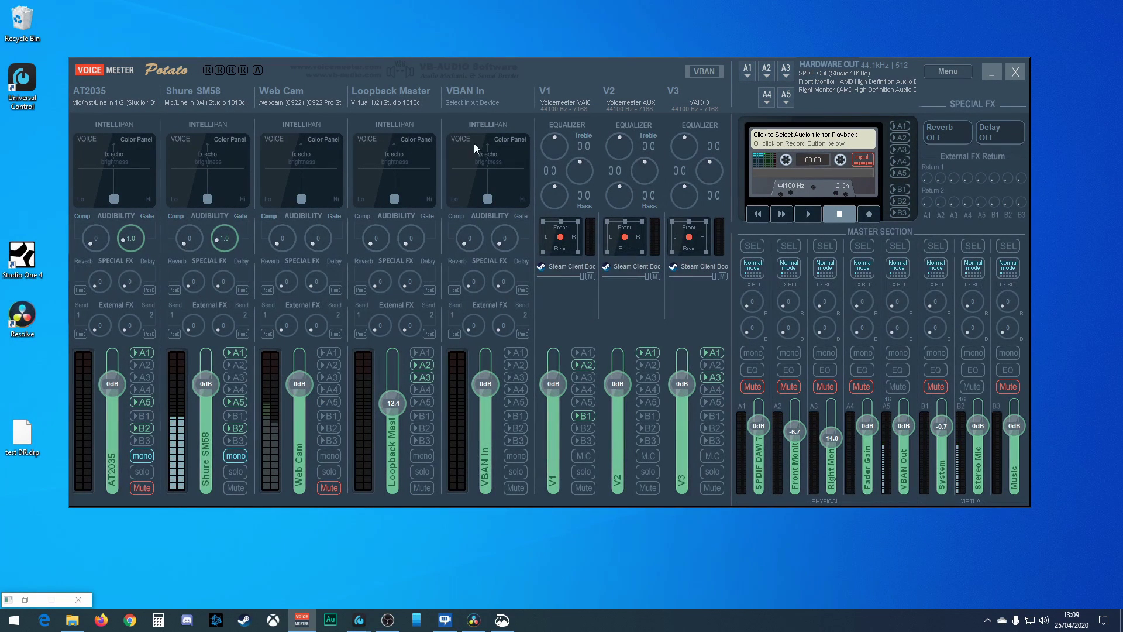